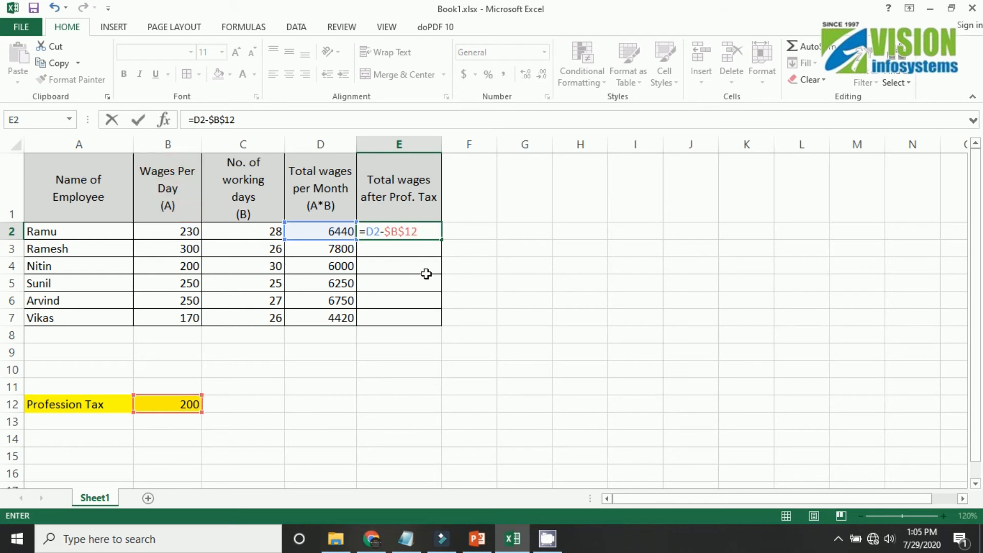
Commit the formula =D2-$B$12 in E2 and fill it down the wages-after-tax column through E7.
{"action": "key", "text": "Return"}
{"action": "left_click", "coordinate": [413, 235]}
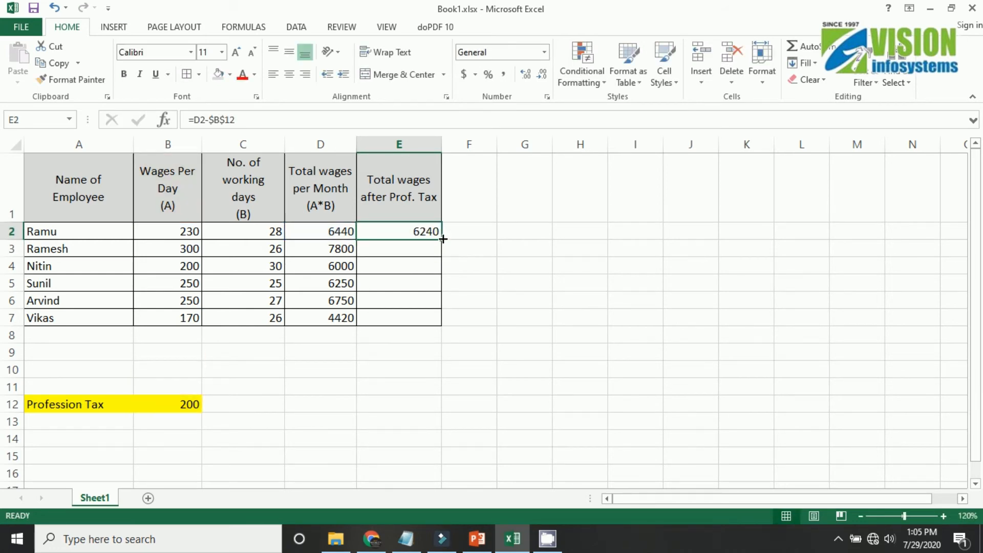
{"action": "left_click_drag", "start_coordinate": [443, 239], "coordinate": [429, 322]}
Review the filled cells in column E and examine the relative and absolute references in the E2 formula.
{"action": "left_click", "coordinate": [414, 250]}
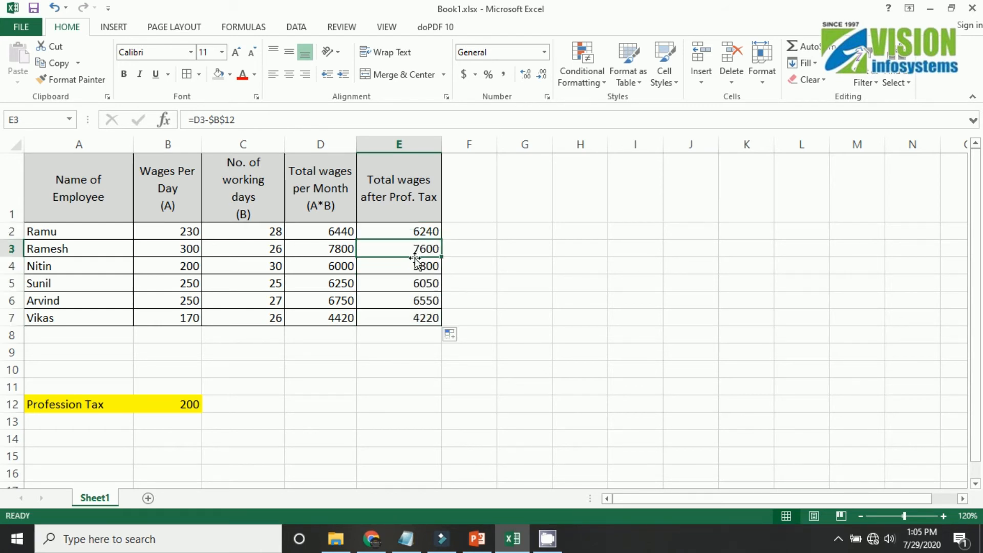
{"action": "key", "text": "Down"}
{"action": "key", "text": "Down"}
{"action": "key", "text": "Down"}
{"action": "key", "text": "Down"}
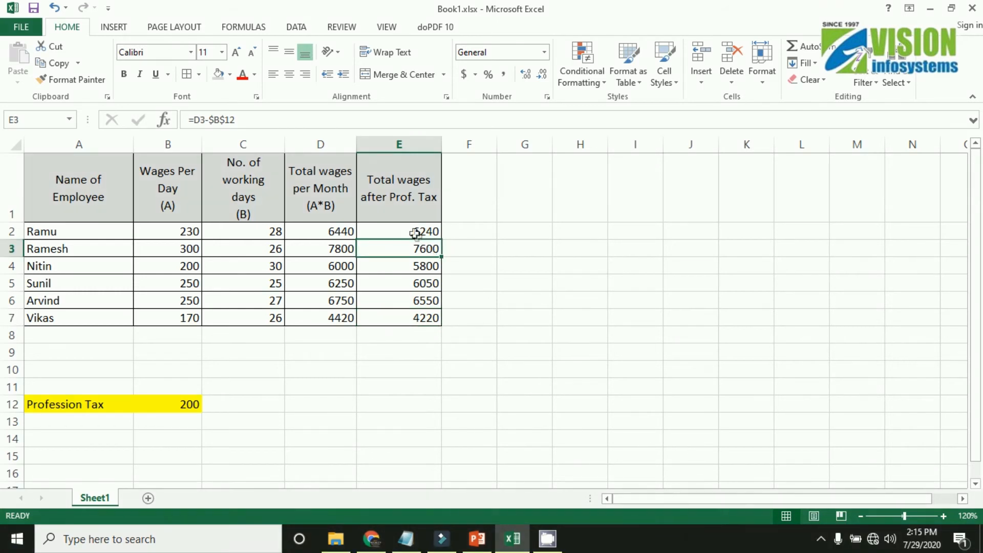
{"action": "left_click", "coordinate": [415, 233]}
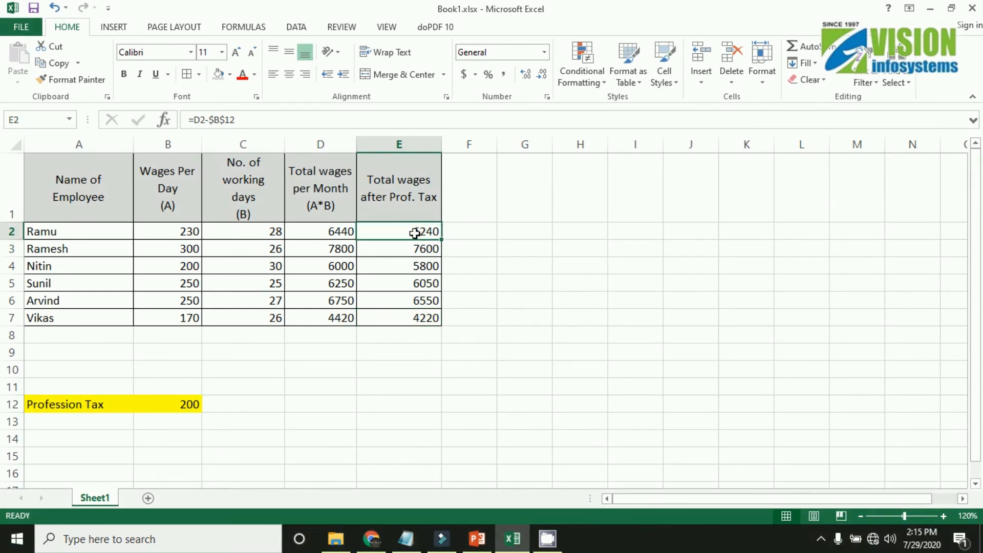
{"action": "double_click", "coordinate": [415, 233]}
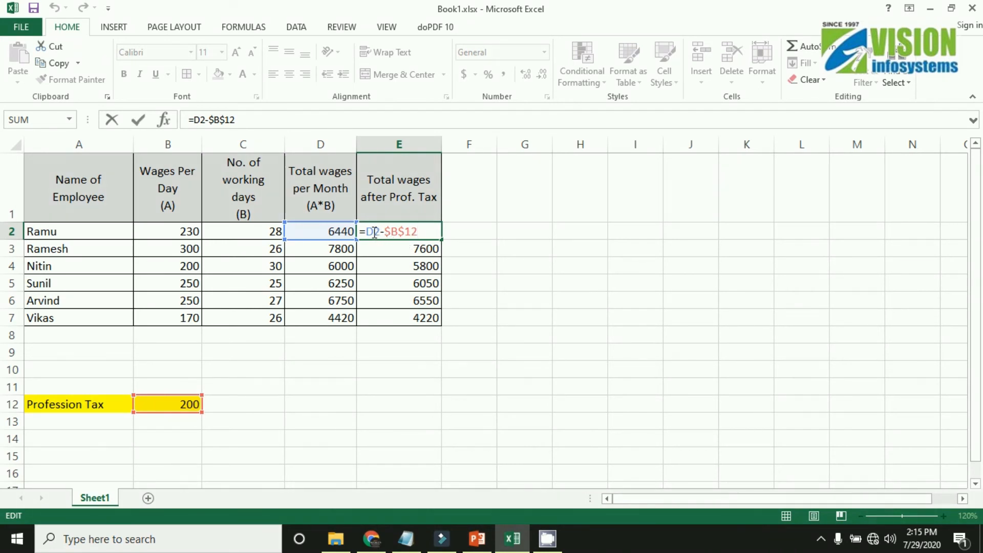
{"action": "left_click_drag", "start_coordinate": [370, 232], "coordinate": [421, 230]}
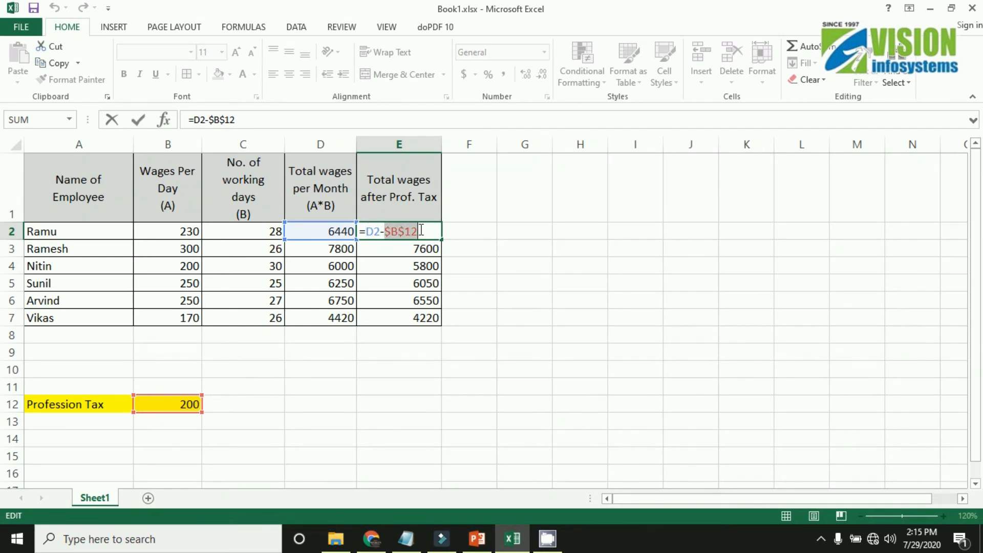
{"action": "key", "text": "Return"}
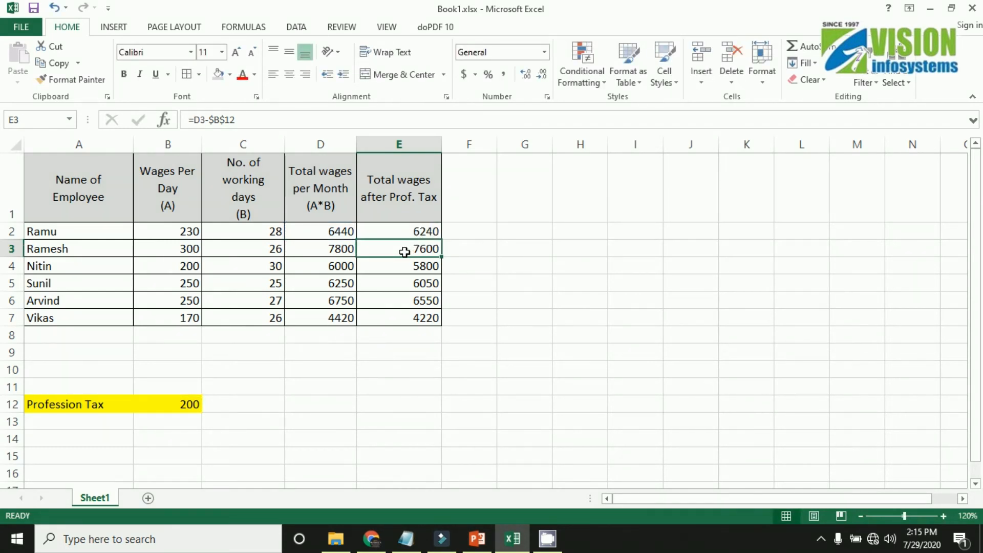
Examine the copied formulas in E3 through E7, comparing their column D references with the fixed profession tax reference.
{"action": "double_click", "coordinate": [405, 252]}
{"action": "left_click_drag", "start_coordinate": [367, 251], "coordinate": [384, 252]}
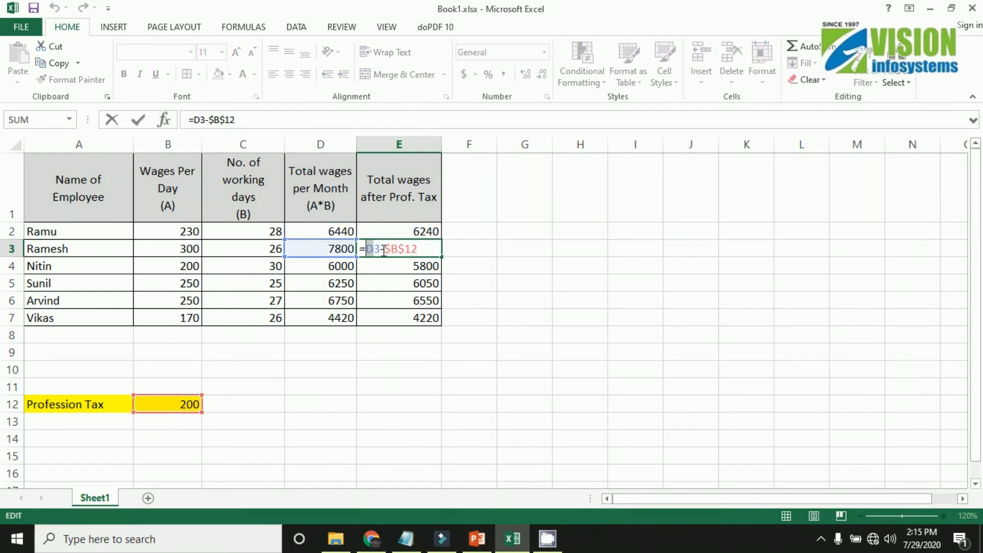
{"action": "double_click", "coordinate": [421, 268]}
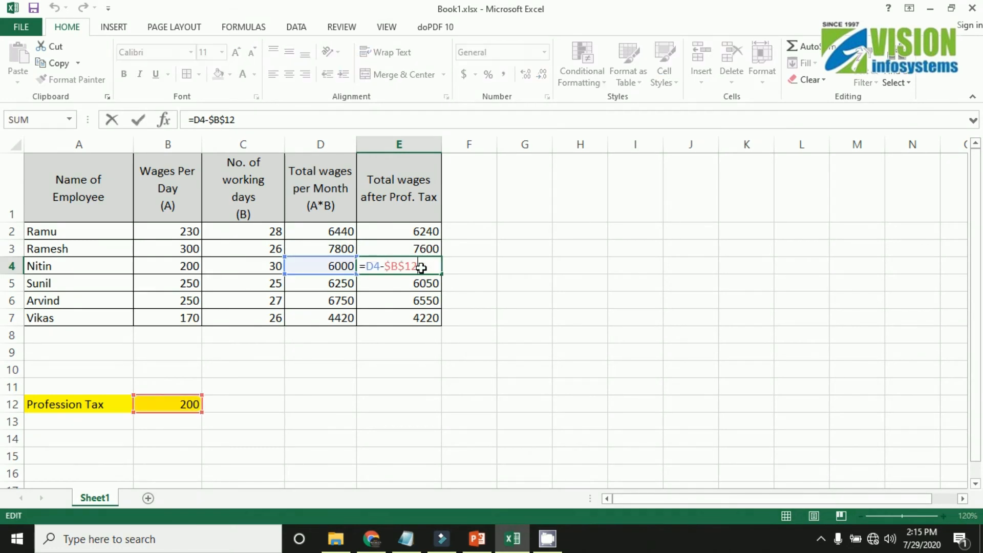
{"action": "left_click_drag", "start_coordinate": [366, 267], "coordinate": [385, 302]}
{"action": "key", "text": "Return"}
{"action": "double_click", "coordinate": [404, 283]}
{"action": "key", "text": "Return"}
{"action": "double_click", "coordinate": [408, 302]}
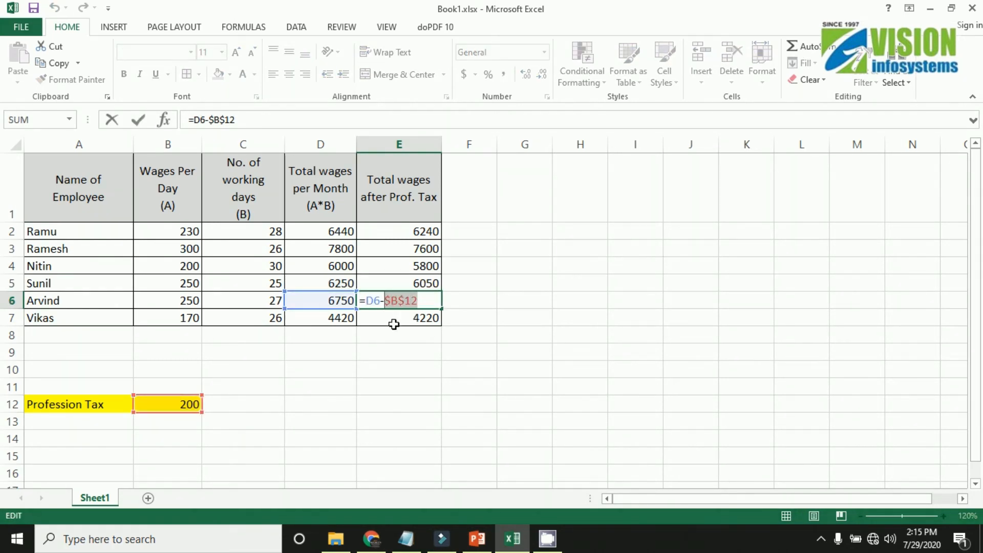
{"action": "left_click", "coordinate": [393, 323]}
{"action": "key", "text": "Escape"}
{"action": "key", "text": "F2"}
{"action": "key", "text": "Return"}
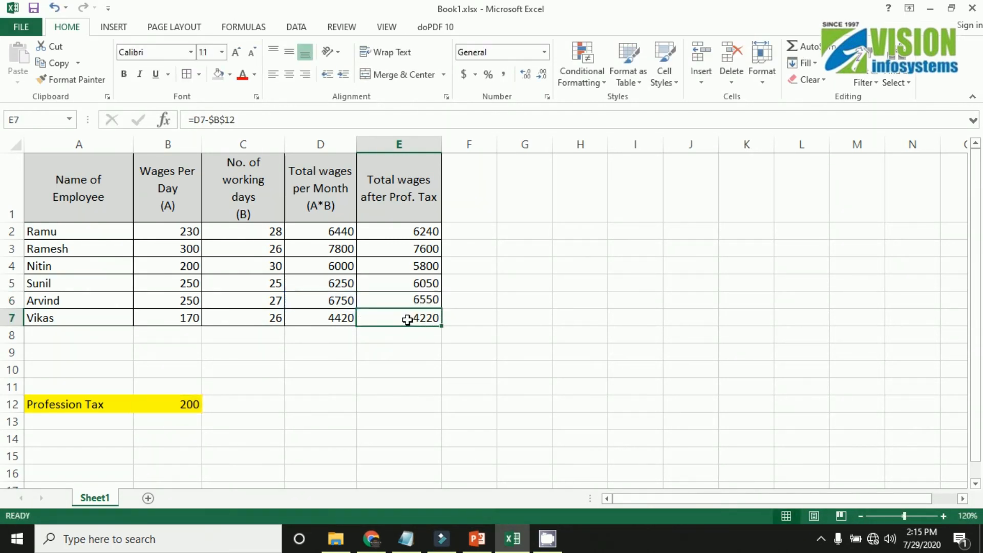
{"action": "double_click", "coordinate": [407, 320]}
{"action": "left_click_drag", "start_coordinate": [411, 318], "coordinate": [374, 315]}
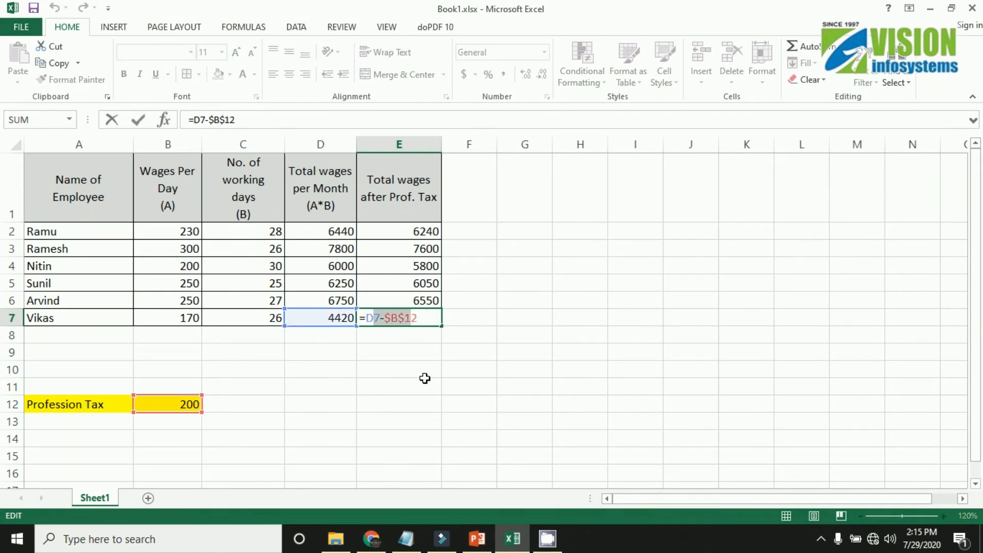
{"action": "key", "text": "Return"}
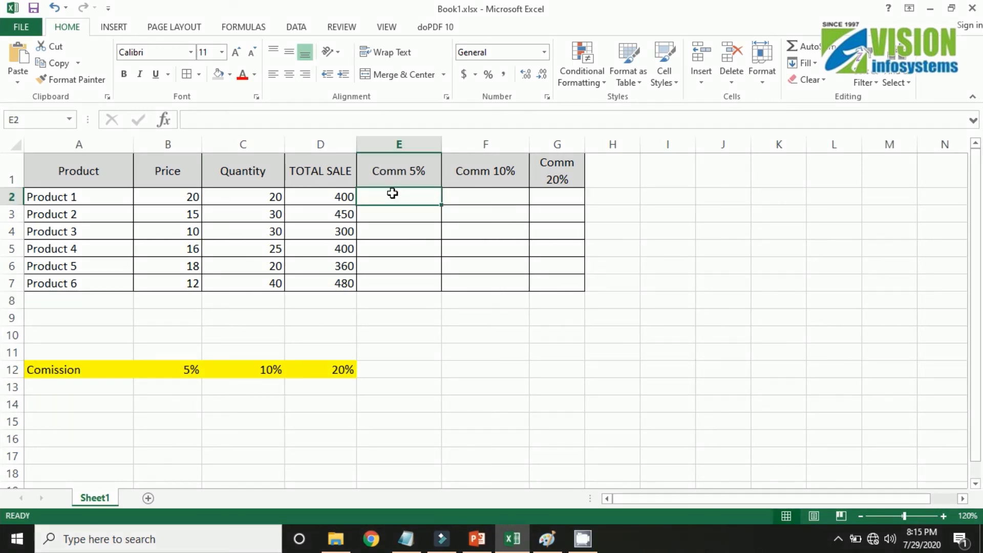
Enter the mixed-reference formula =$D2*B$12 in E2 to calculate the 5% commission for Product 1.
{"action": "type", "text": "="}
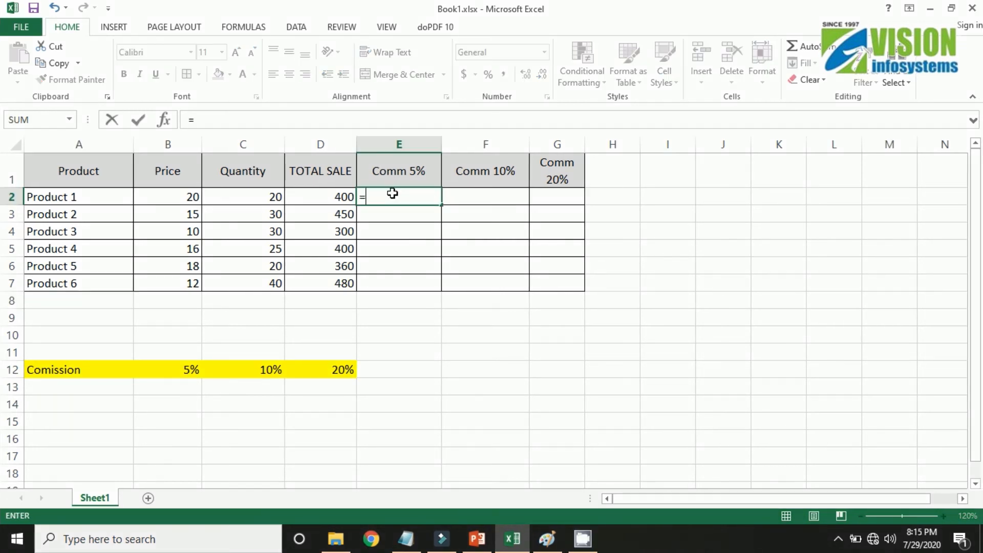
{"action": "type", "text": "$"}
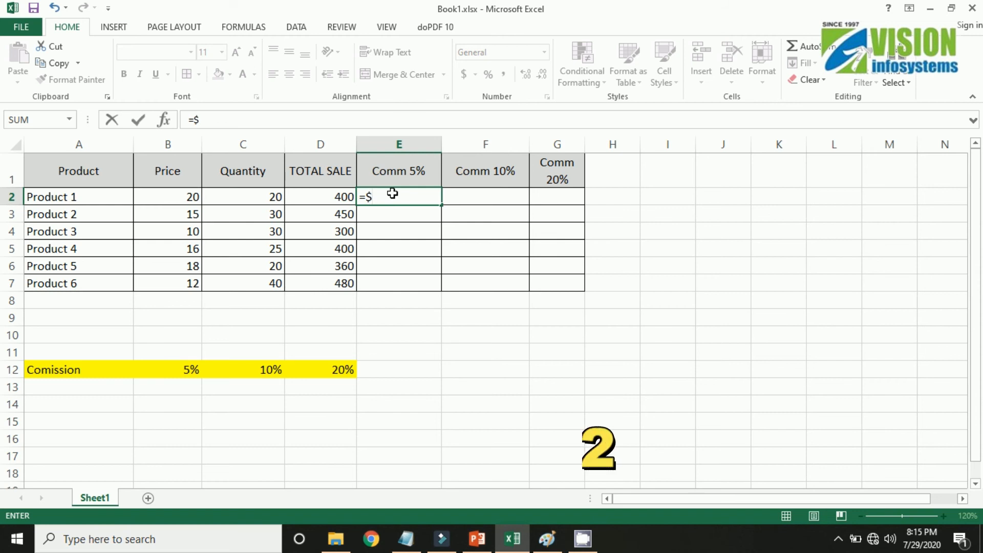
{"action": "type", "text": "D2"}
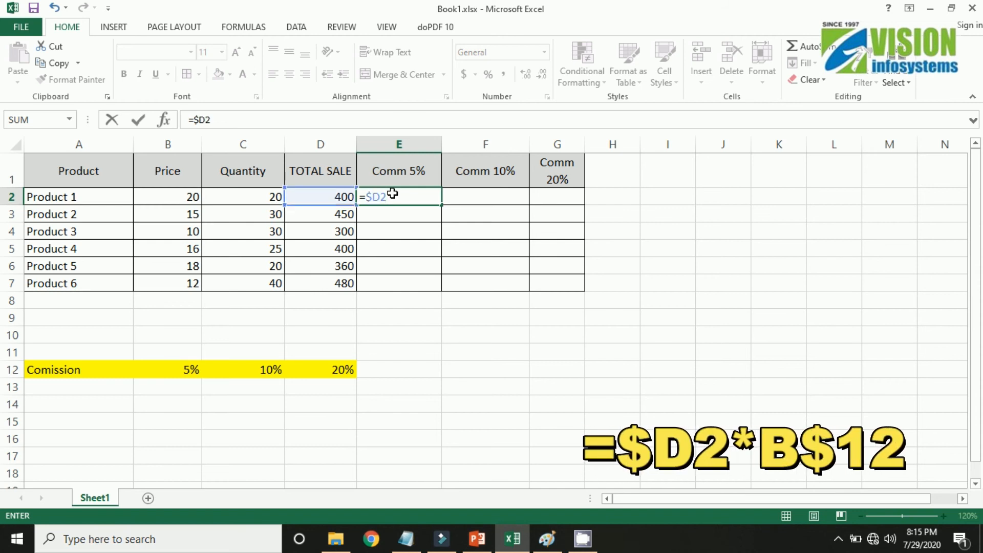
{"action": "type", "text": "*b"}
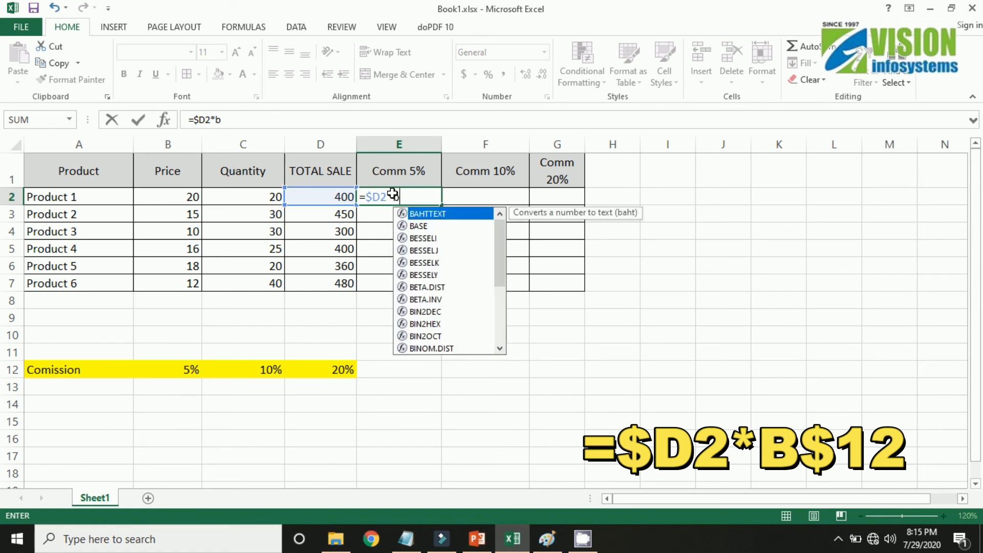
{"action": "type", "text": "$12"}
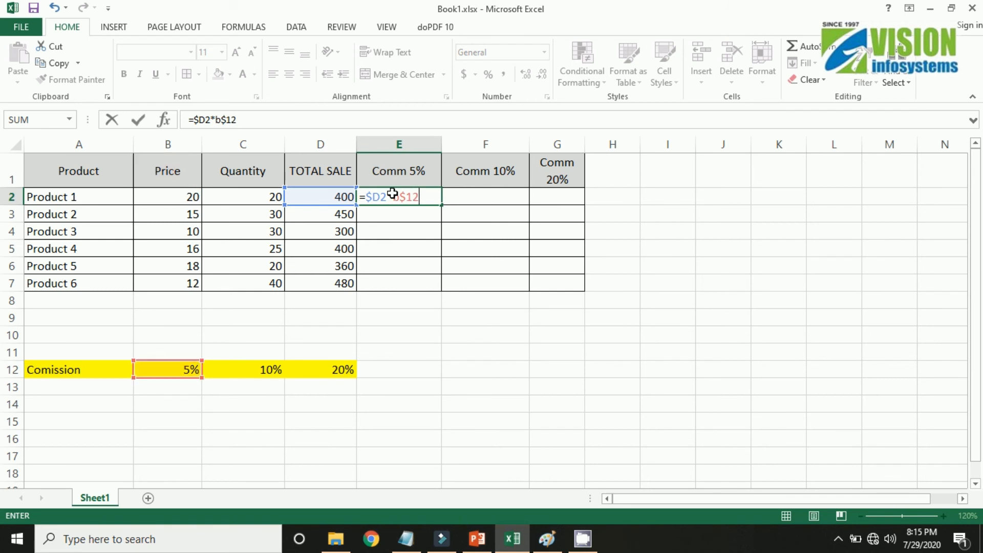
{"action": "key", "text": "Return"}
Fill the commission formula from E2 across to G2 for the 10% and 20% commission columns.
{"action": "left_click", "coordinate": [393, 193]}
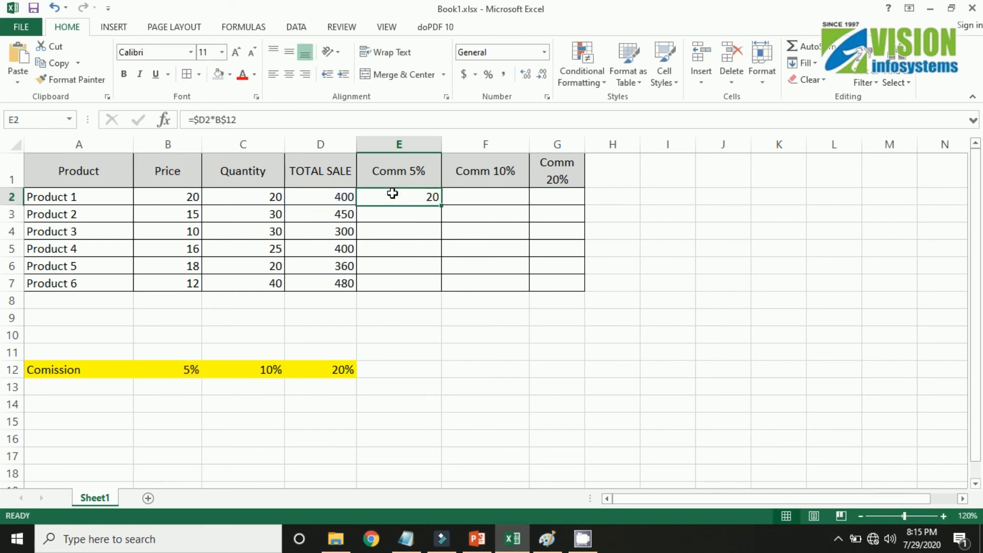
{"action": "left_click", "coordinate": [214, 119]}
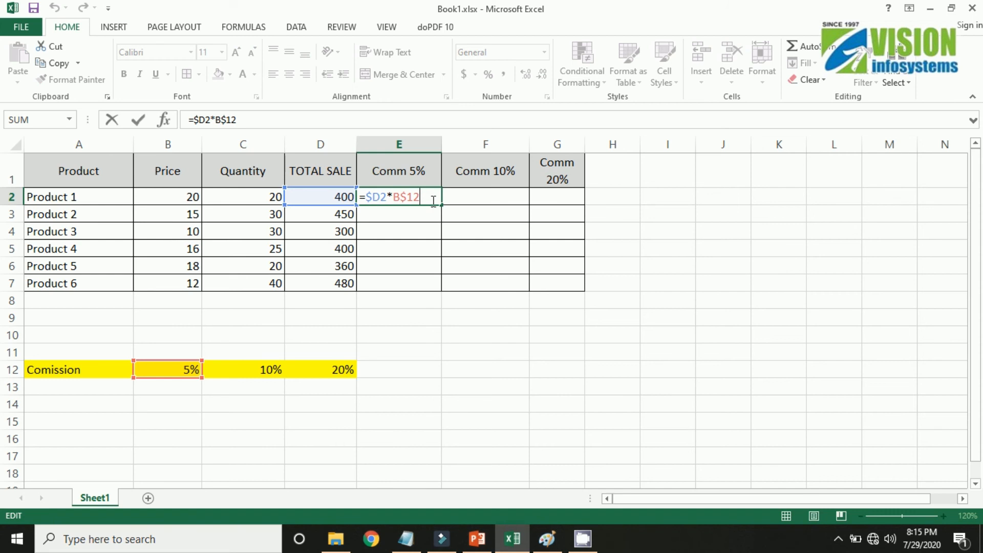
{"action": "key", "text": "Return"}
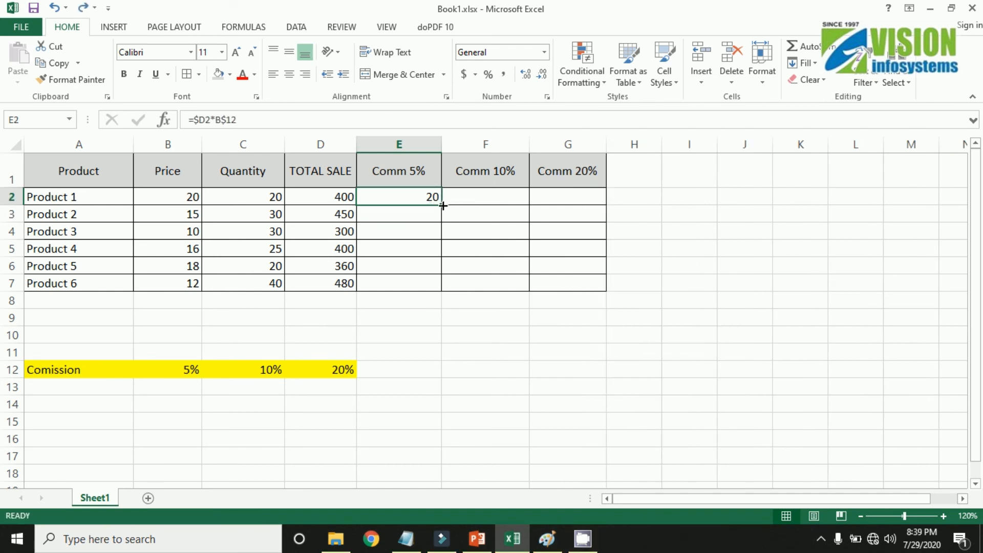
{"action": "left_click_drag", "start_coordinate": [444, 204], "coordinate": [589, 202]}
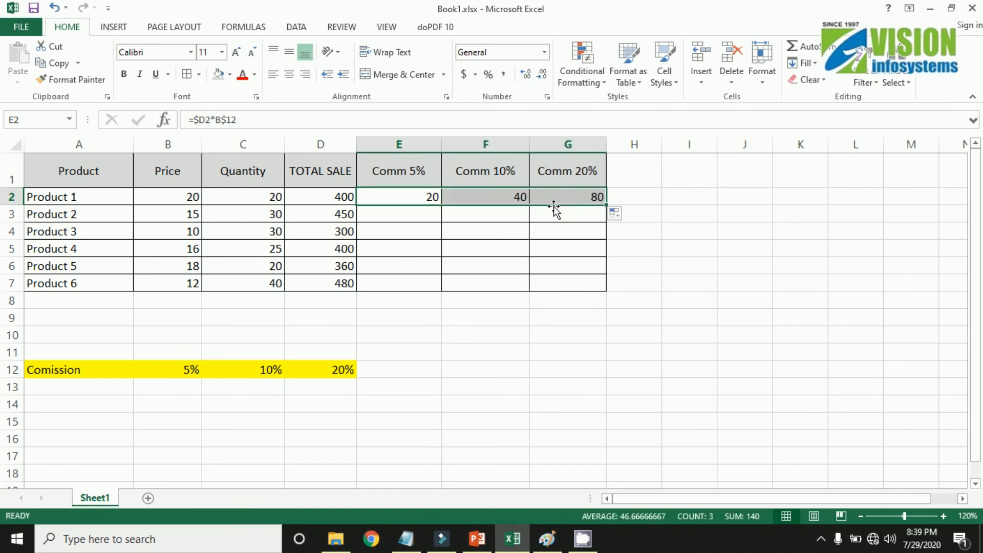
Examine the copied commission formulas in F2 and G2, checking their total sale and commission rate references.
{"action": "left_click", "coordinate": [415, 200]}
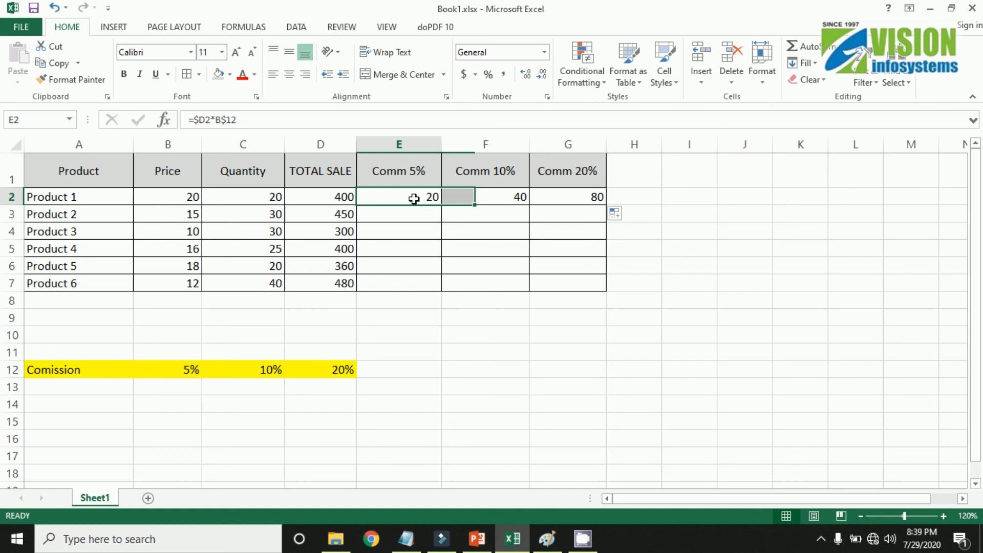
{"action": "left_click", "coordinate": [470, 203]}
{"action": "left_click", "coordinate": [589, 199]}
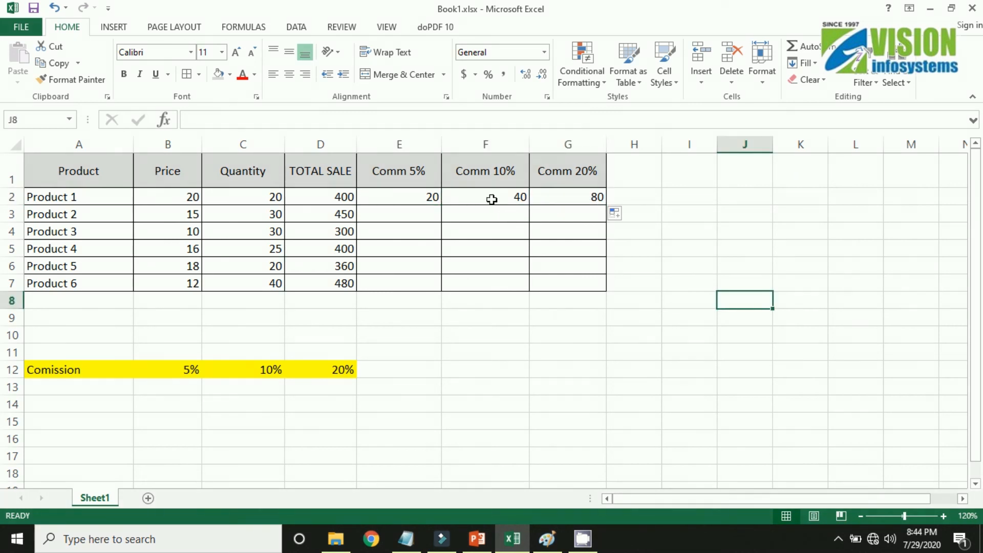
{"action": "left_click", "coordinate": [491, 200]}
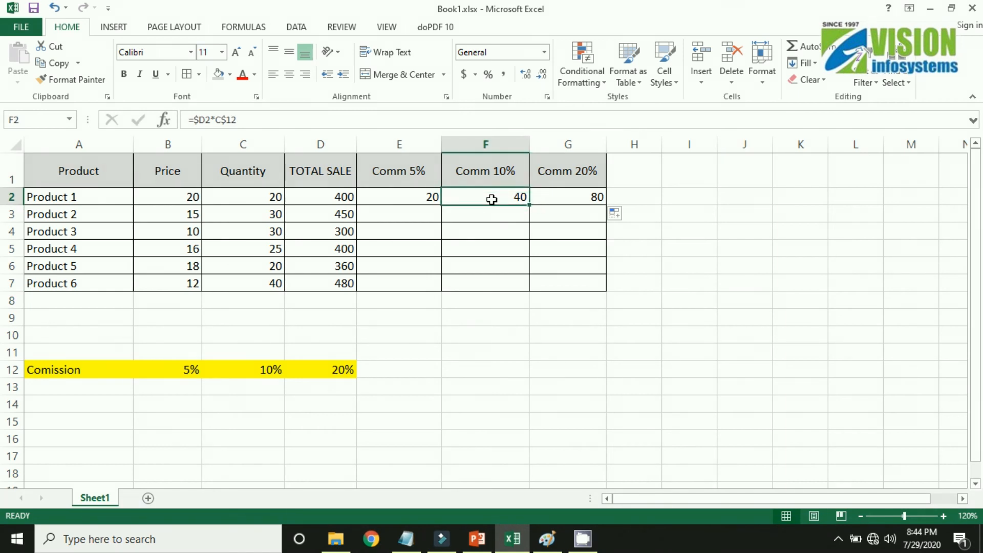
{"action": "double_click", "coordinate": [491, 199]}
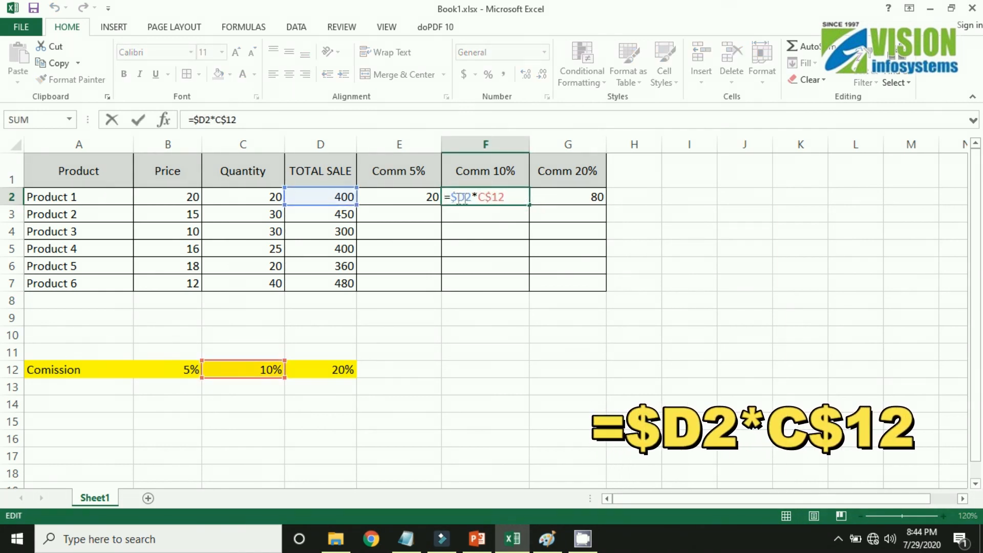
{"action": "left_click_drag", "start_coordinate": [479, 197], "coordinate": [509, 198]}
{"action": "key", "text": "Return"}
{"action": "left_click", "coordinate": [598, 199]}
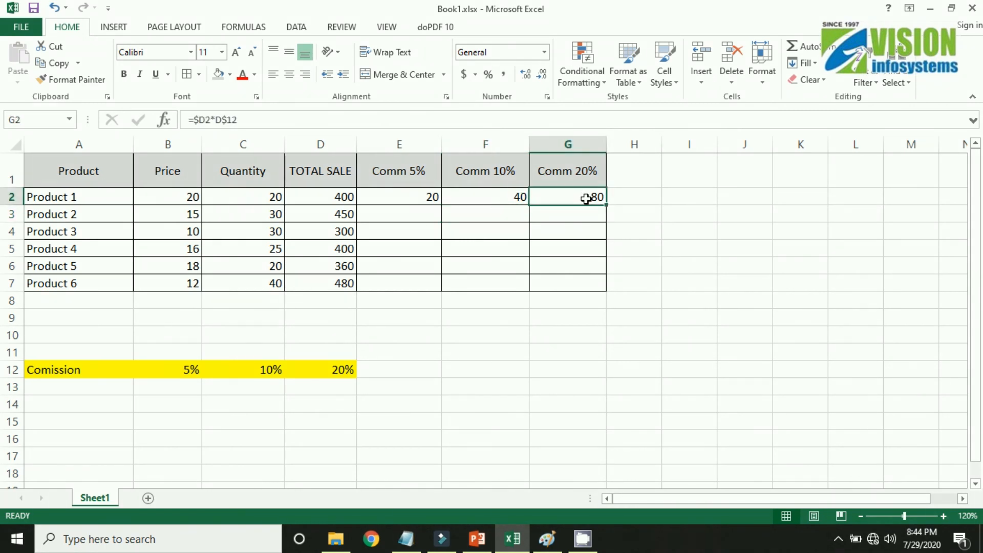
{"action": "double_click", "coordinate": [586, 199]}
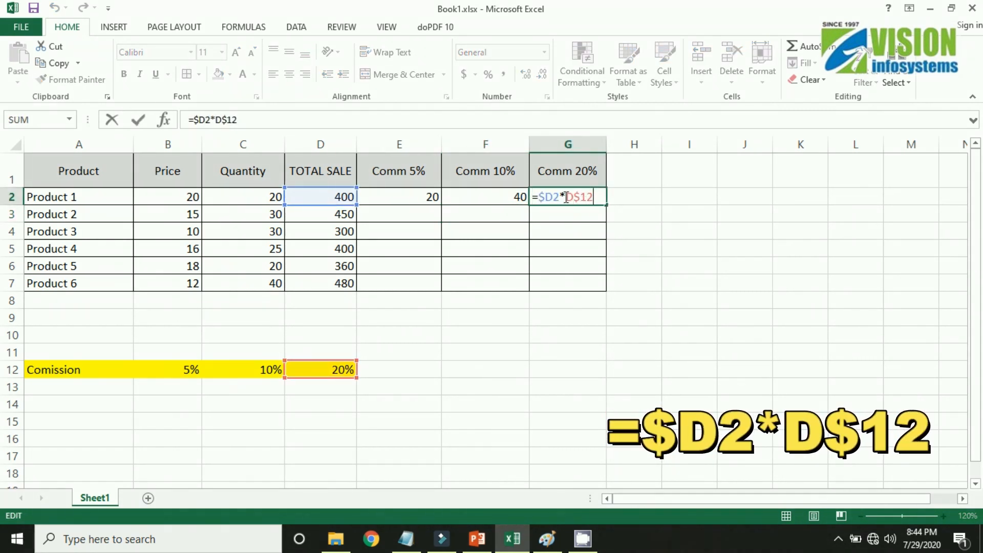
{"action": "left_click_drag", "start_coordinate": [565, 198], "coordinate": [598, 197]}
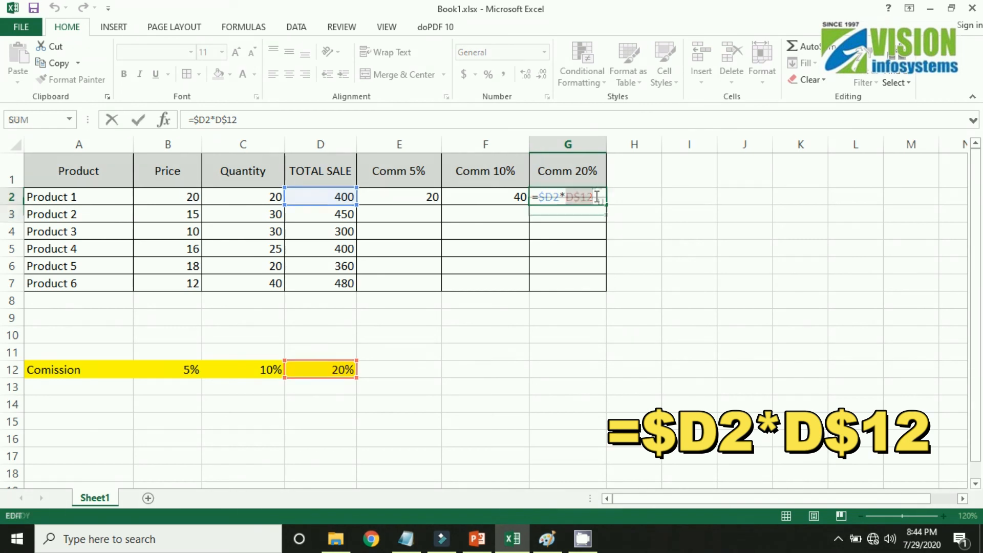
{"action": "key", "text": "Escape"}
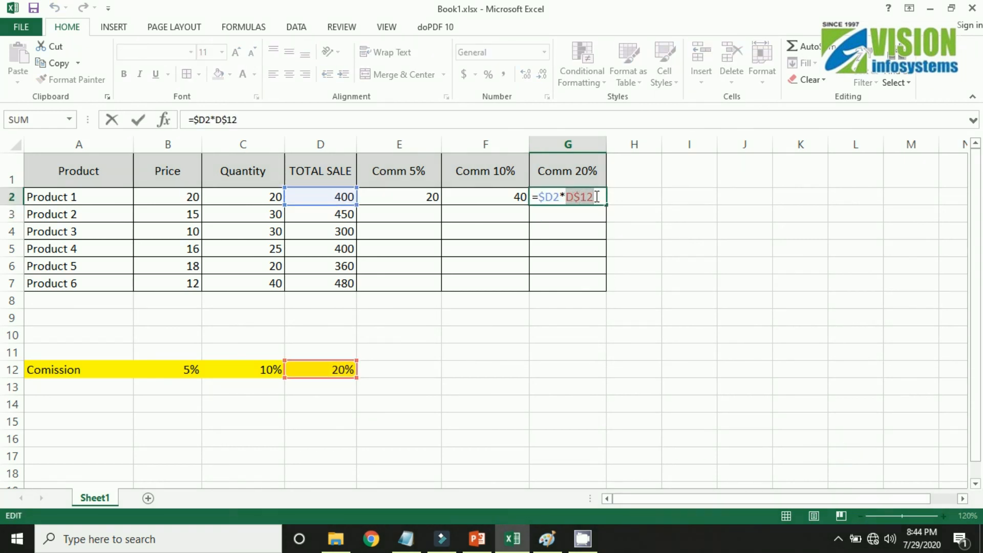
{"action": "key", "text": "Return"}
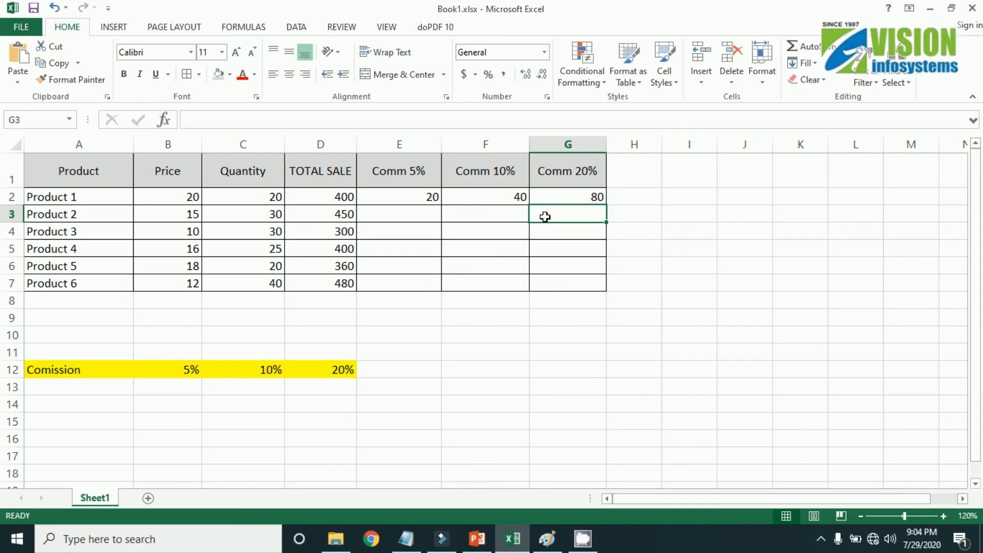
Fill the commission formulas in E2:G2 down through row 7 for all remaining products.
{"action": "left_click", "coordinate": [435, 198]}
{"action": "left_click_drag", "start_coordinate": [436, 200], "coordinate": [603, 288]}
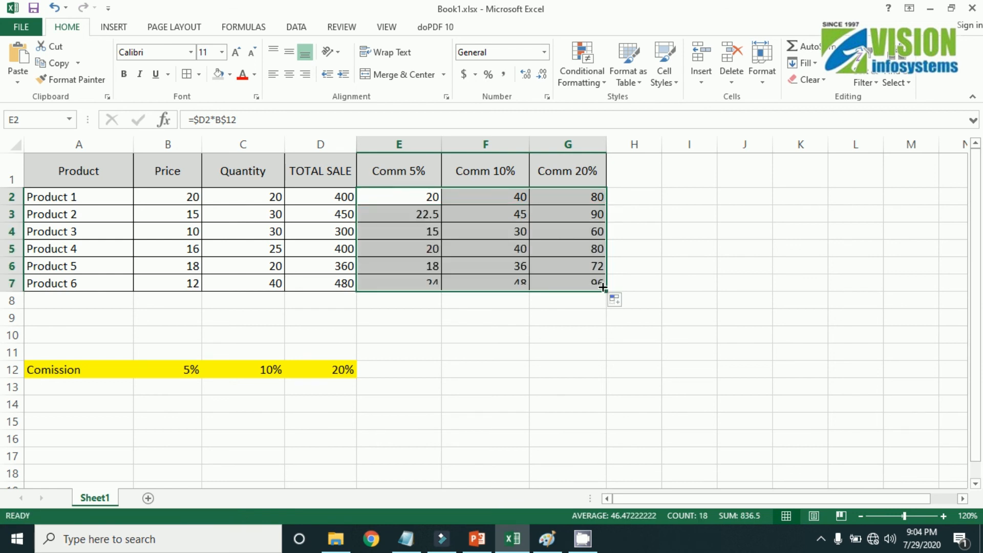
{"action": "left_click", "coordinate": [557, 310]}
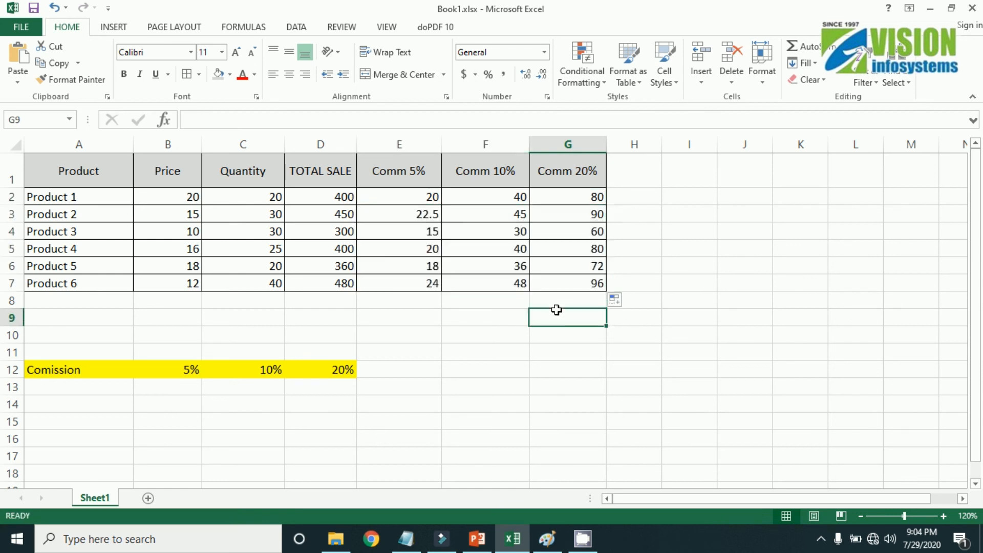
{"action": "left_click", "coordinate": [427, 196]}
{"action": "left_click_drag", "start_coordinate": [427, 197], "coordinate": [565, 285]}
{"action": "left_click", "coordinate": [572, 323]}
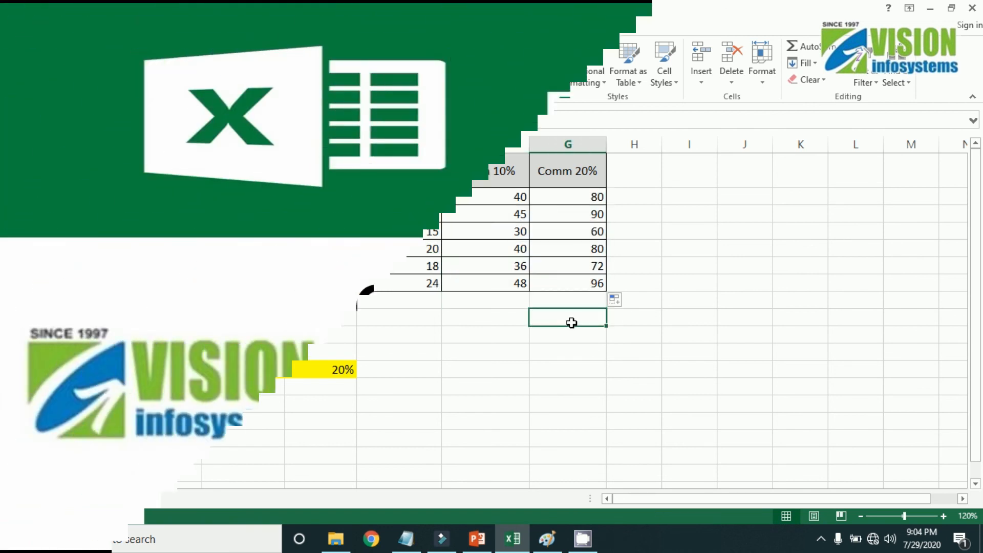